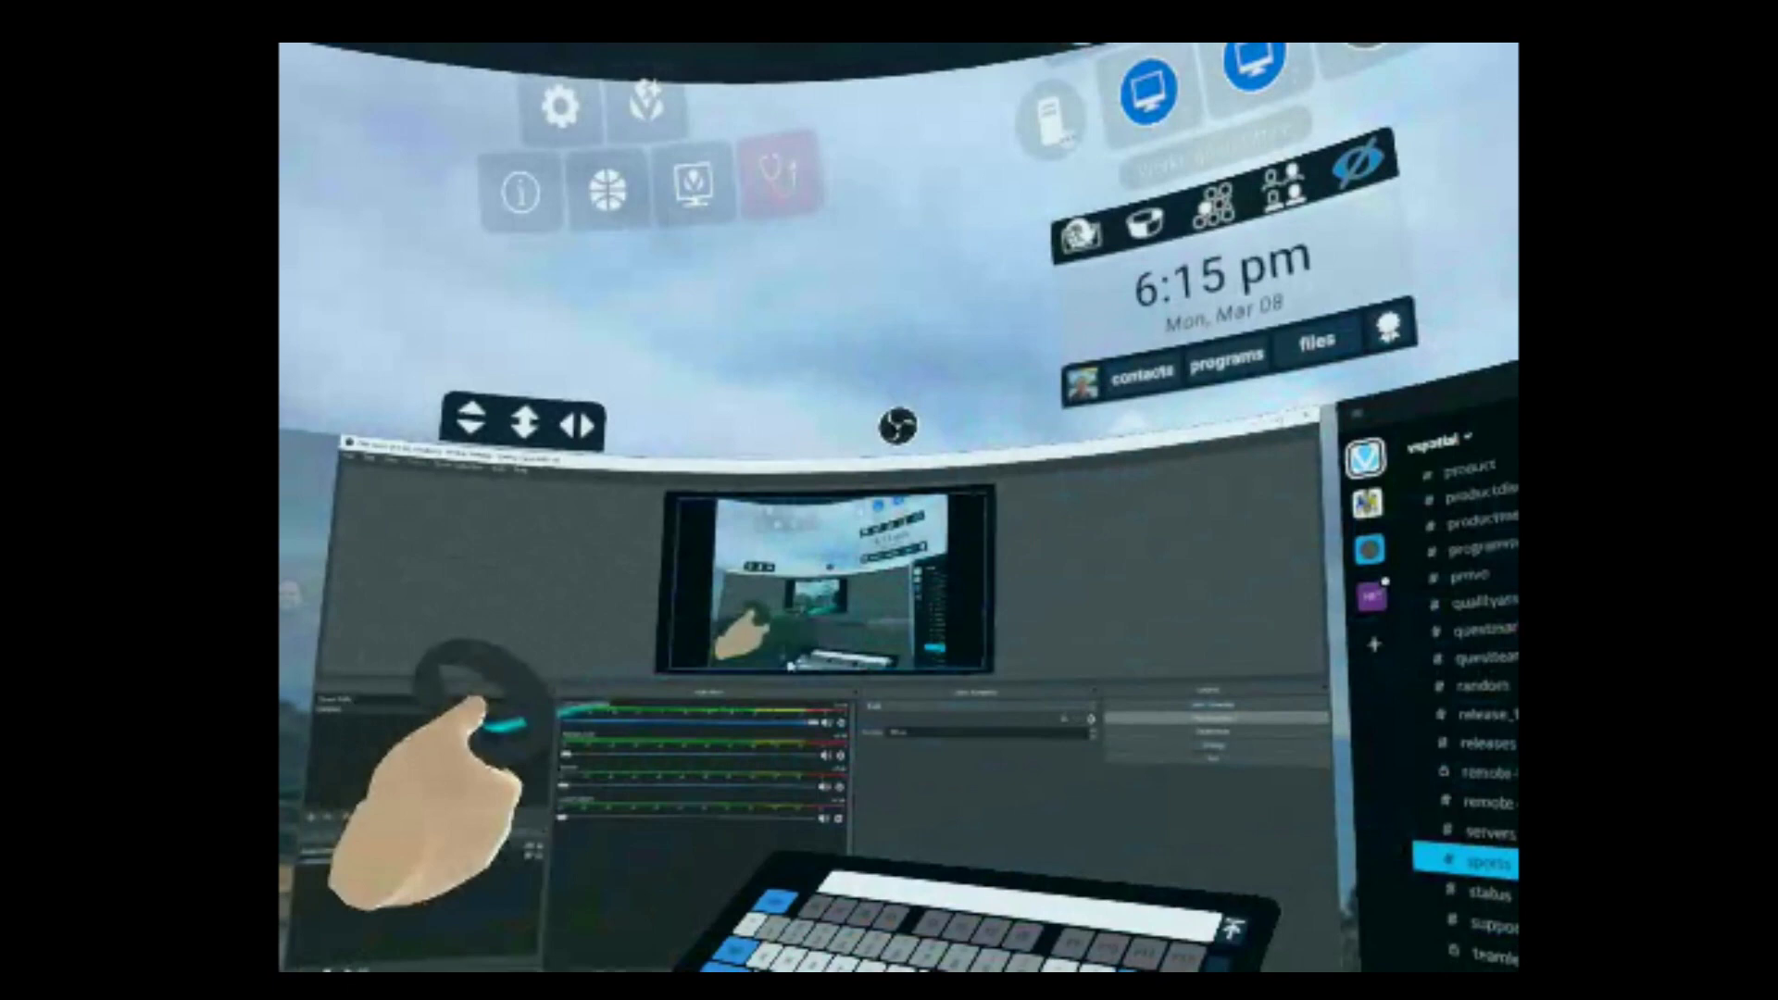
- Shrink the desktop window beside the clock panel and open the workspace Settings
left_click_drag(1175, 520, 923, 382)
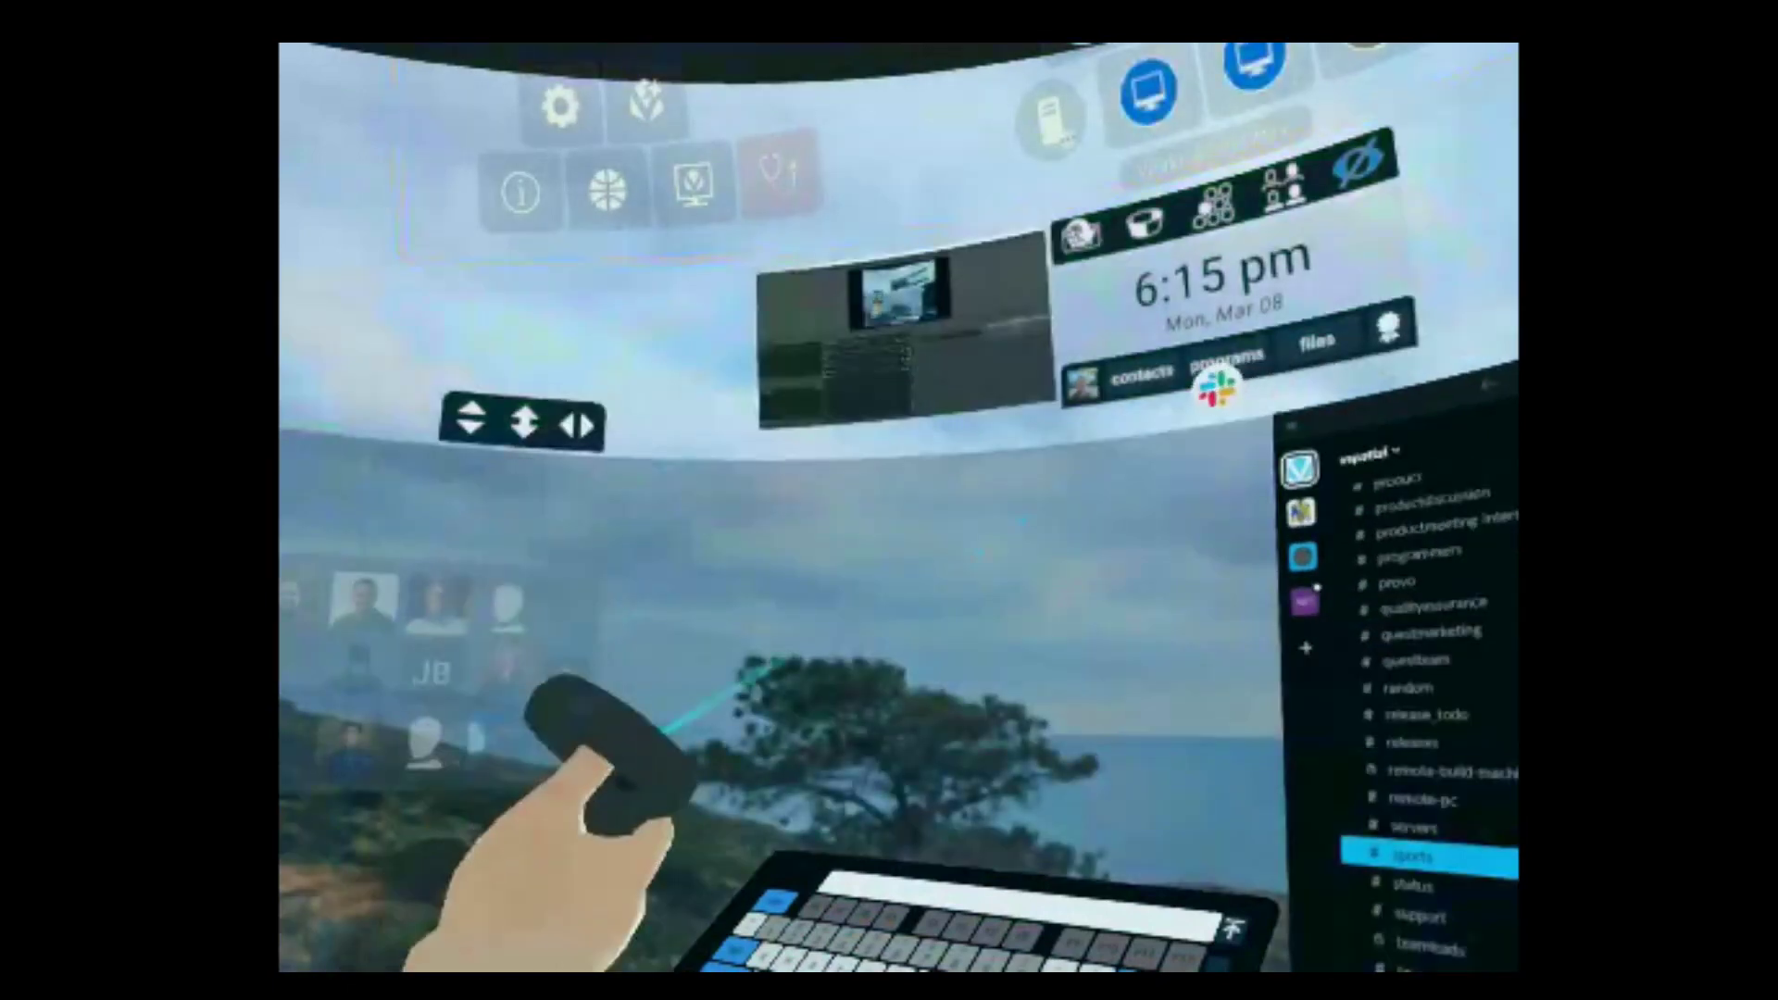
left_click(563, 114)
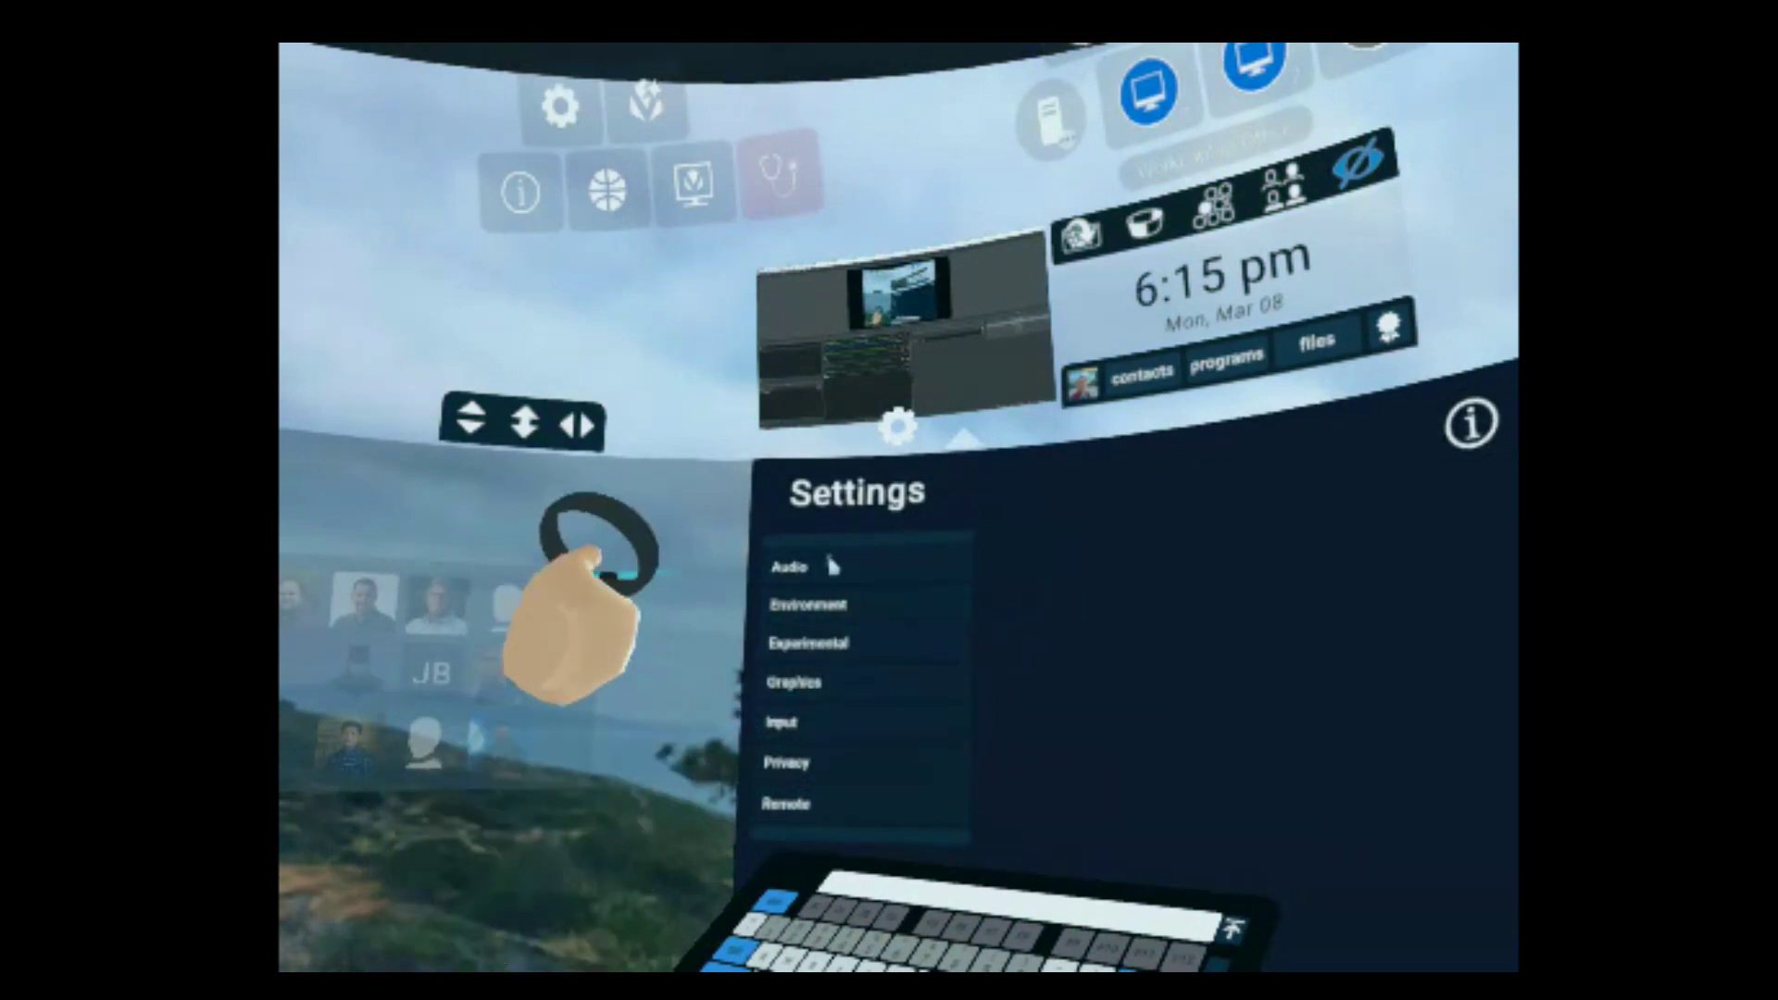
- Show the Experimental settings and raise the tablet keyboard above the Settings panel
left_click(816, 649)
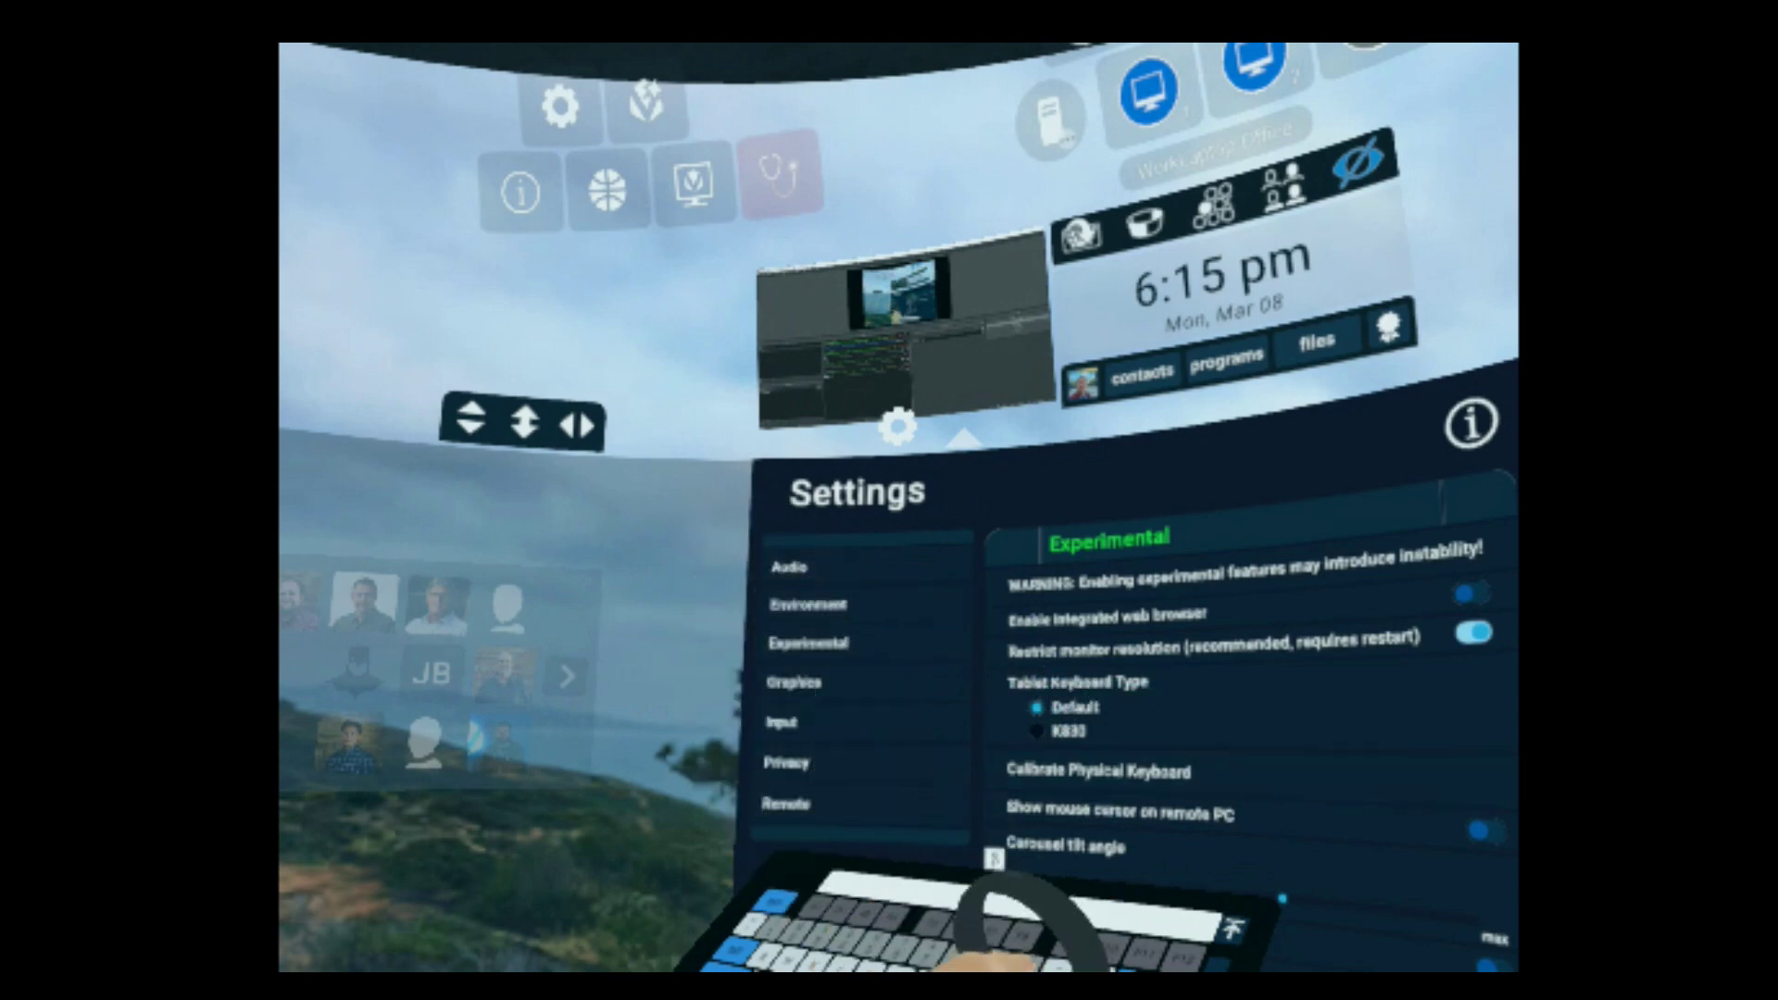
mouse_move(1029, 890)
left_mouse_down()
mouse_move(1131, 417)
mouse_move(1171, 536)
mouse_move(1131, 848)
mouse_move(1151, 852)
mouse_move(1152, 932)
mouse_move(1202, 890)
mouse_move(1222, 832)
mouse_move(1188, 875)
mouse_move(1160, 778)
left_mouse_up()
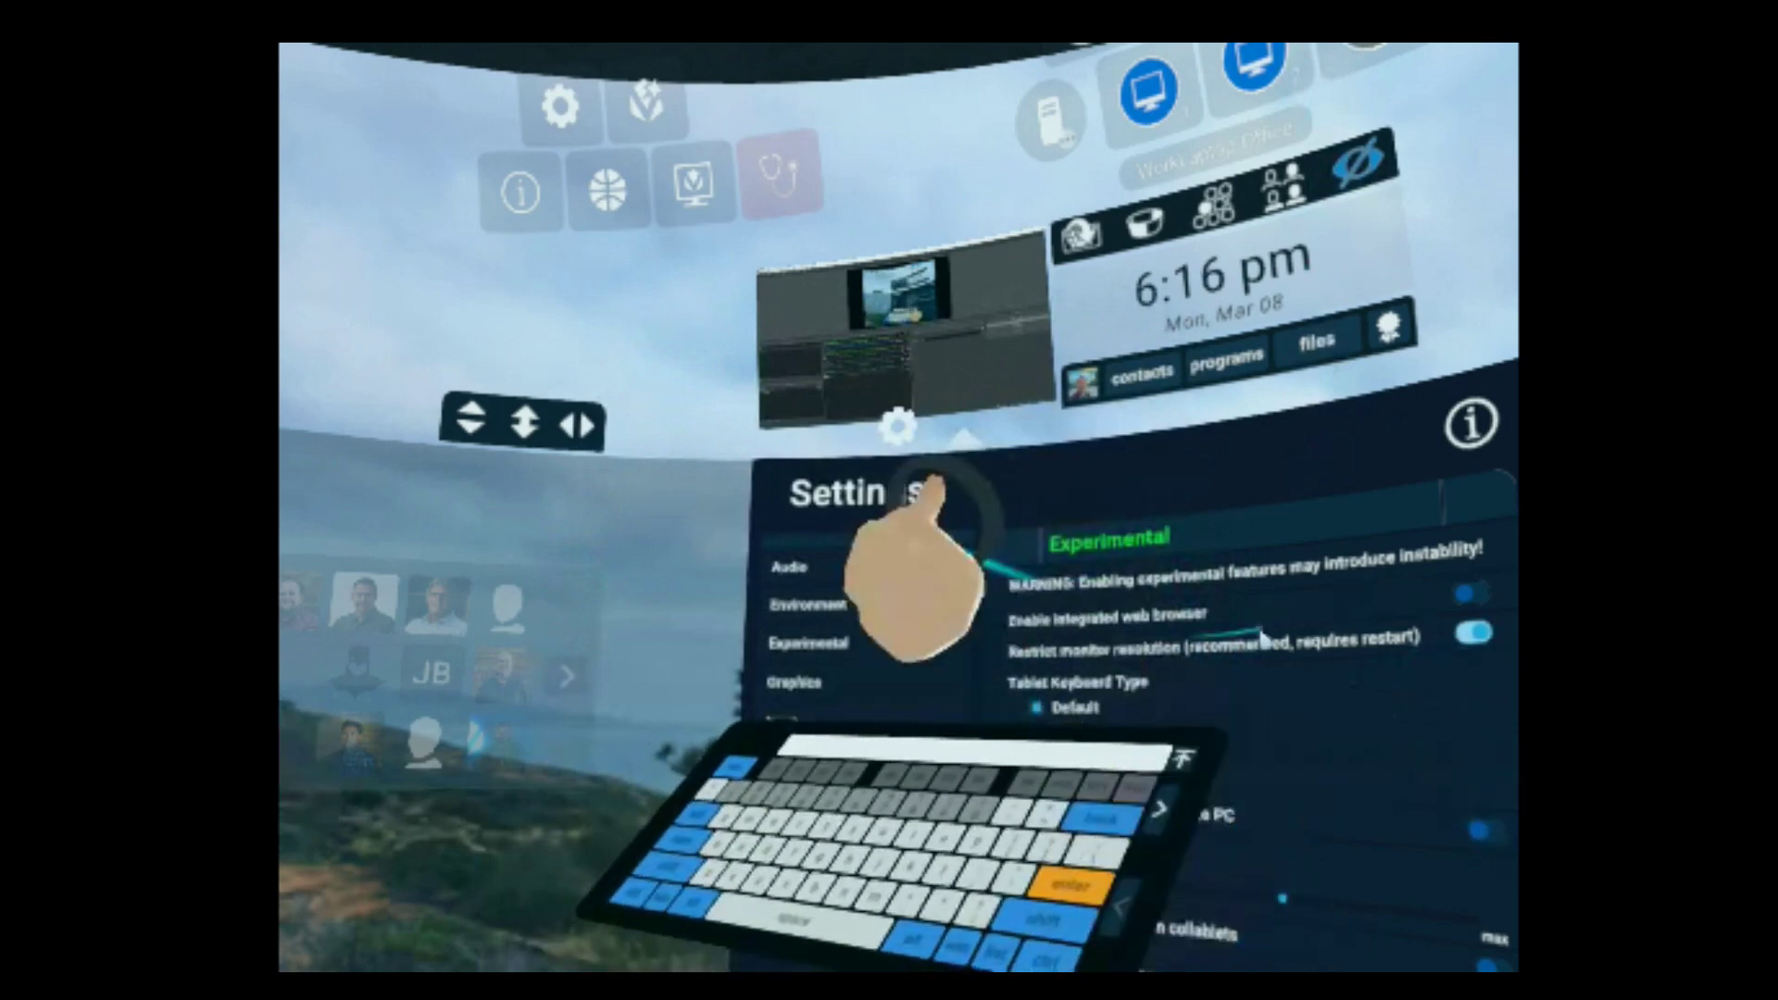
- Set Tablet Keyboard Type to K830, swapping the white keyboard for the dark K830 model
left_click(1051, 737)
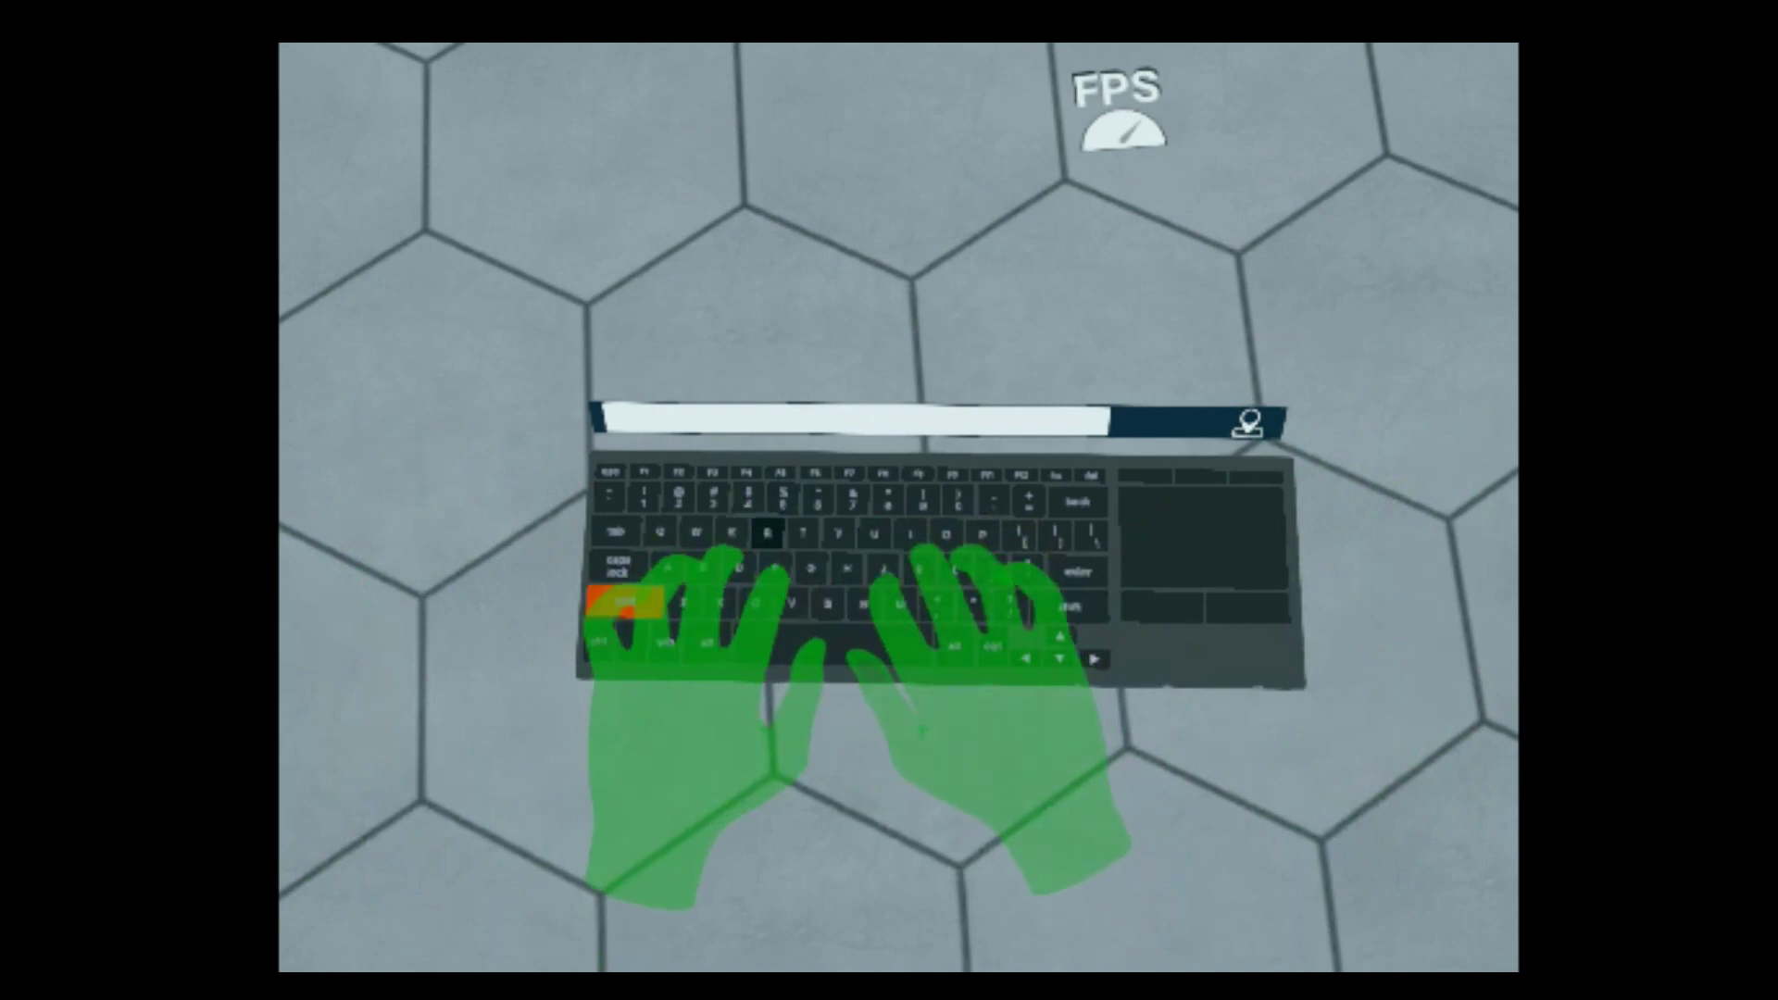
type("rtyu")
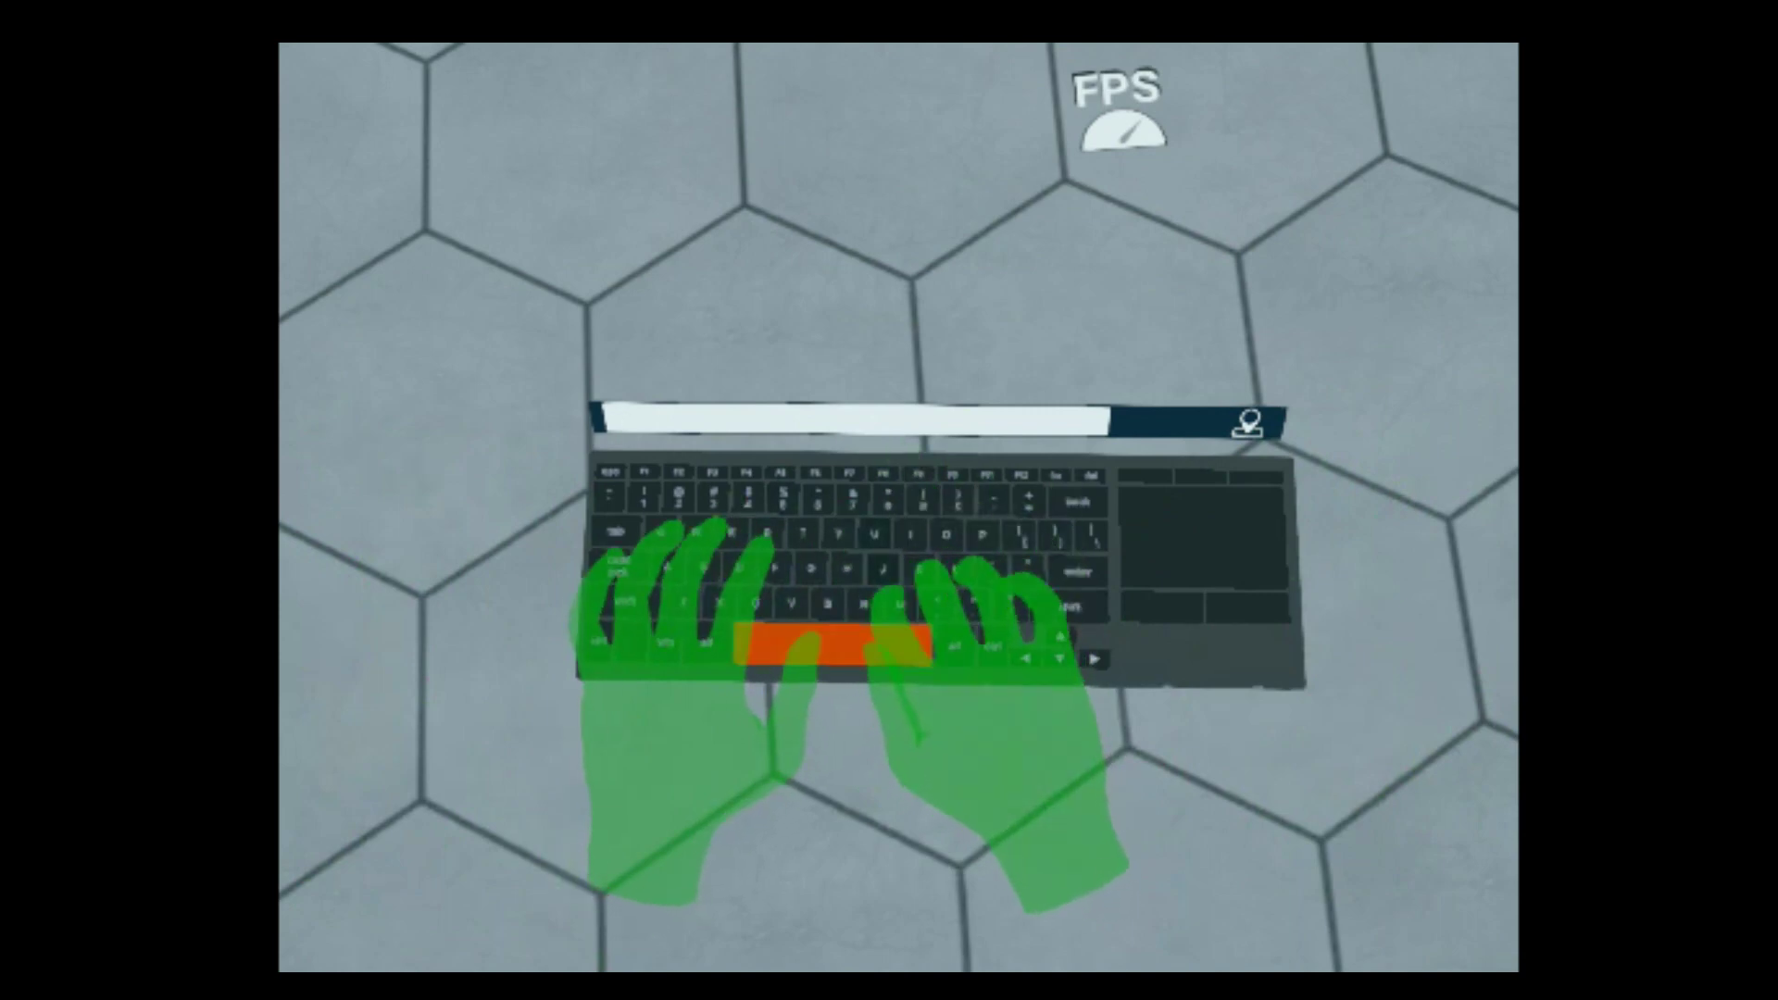
type("f")
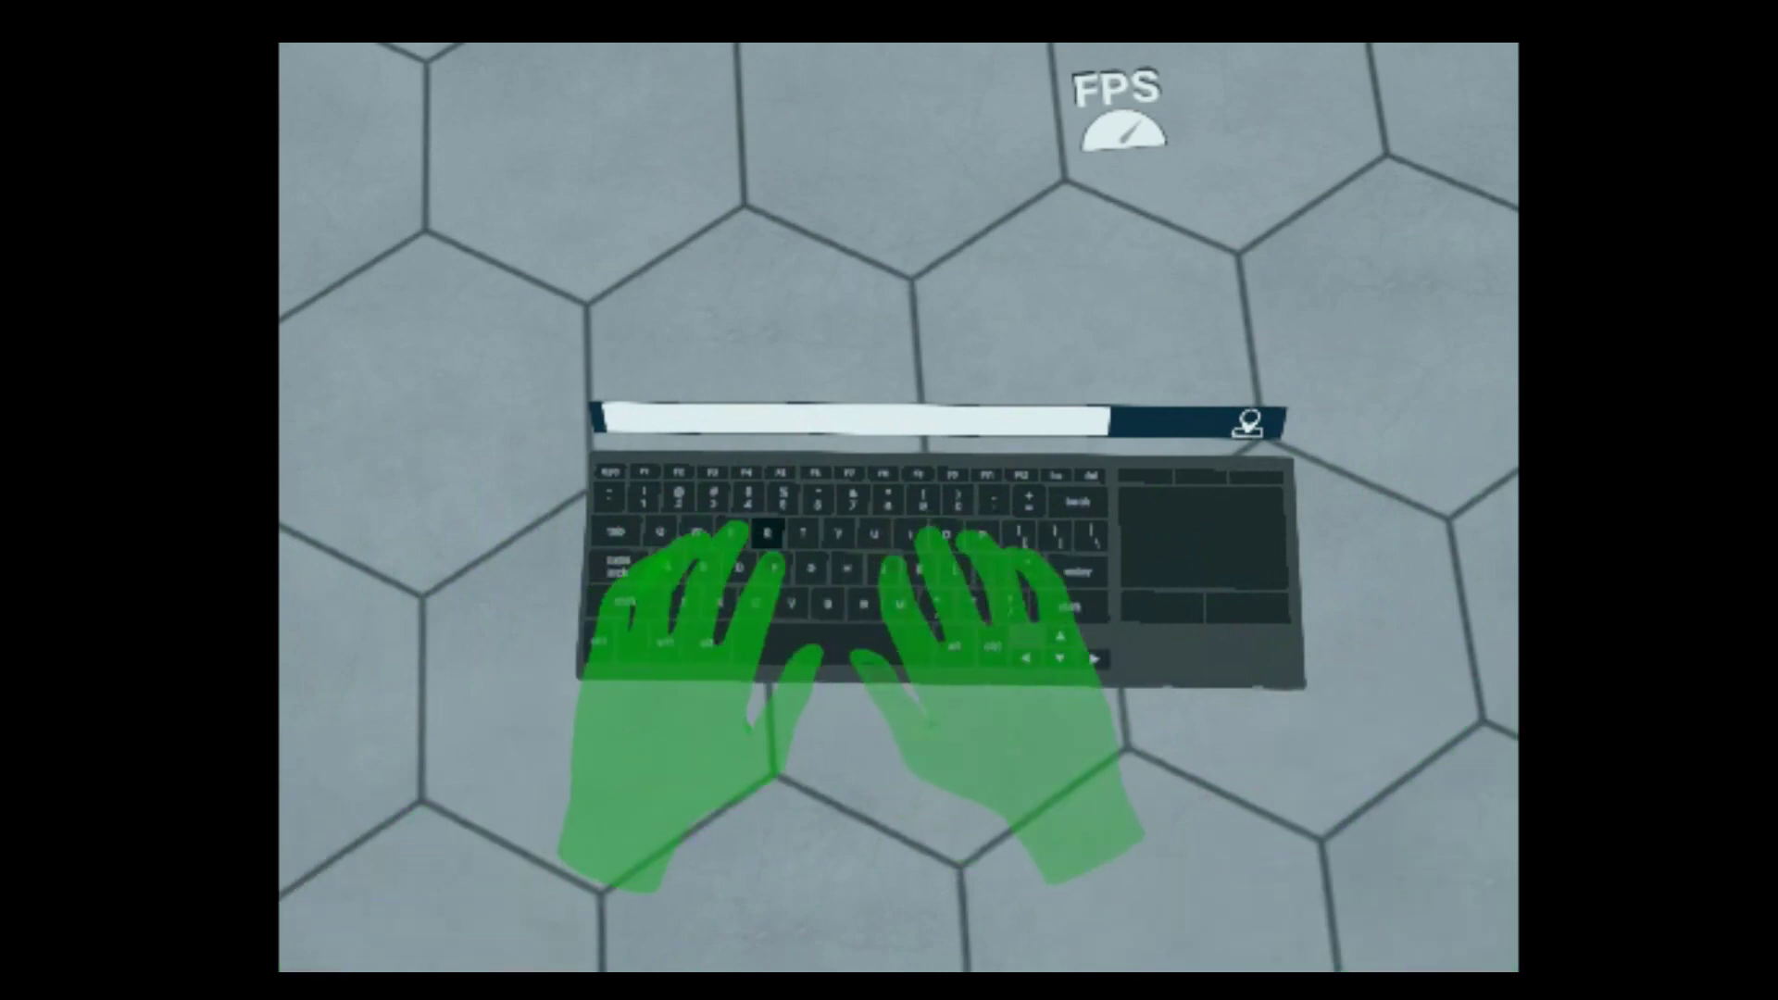
type("w")
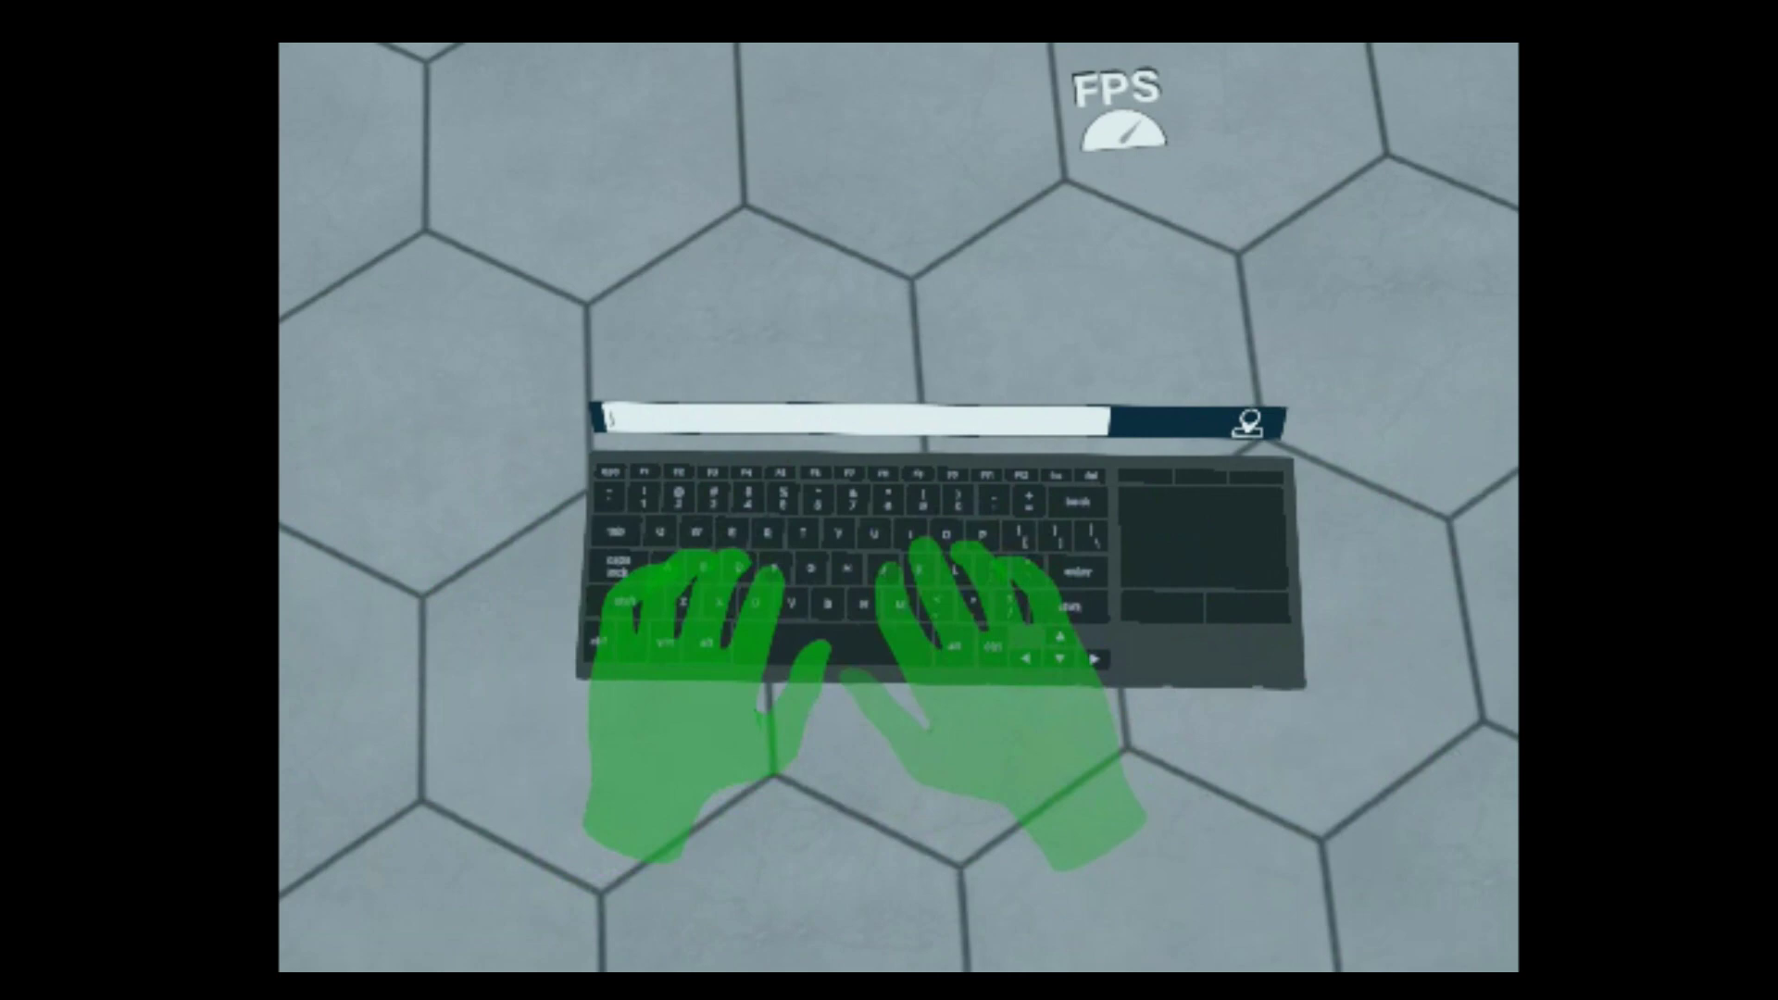